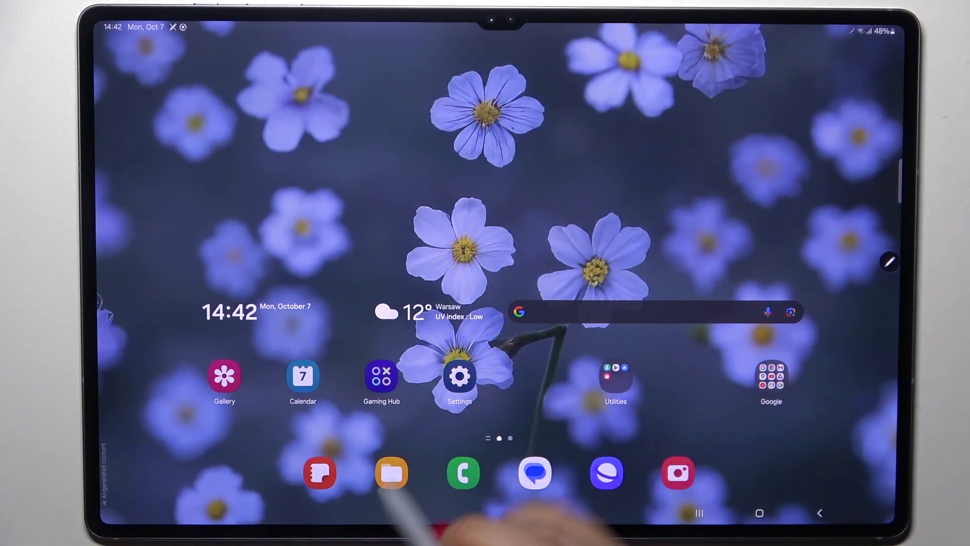
From Settings, reach Samsung Keyboard's Languages and types page via the keyboard settings gear.
{"action": "left_click", "coordinate": [460, 375]}
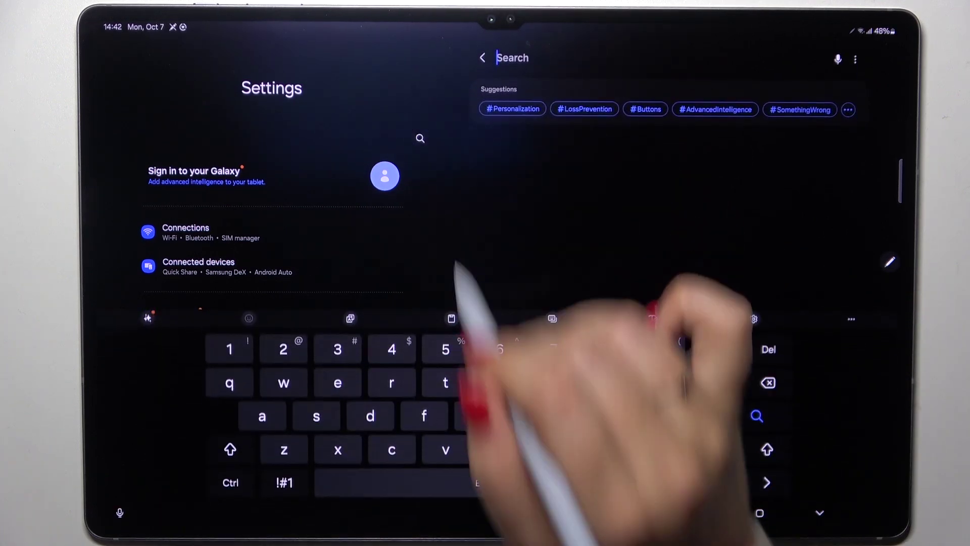
{"action": "scroll", "coordinate": [273, 227], "scroll_direction": "down", "scroll_amount": 10}
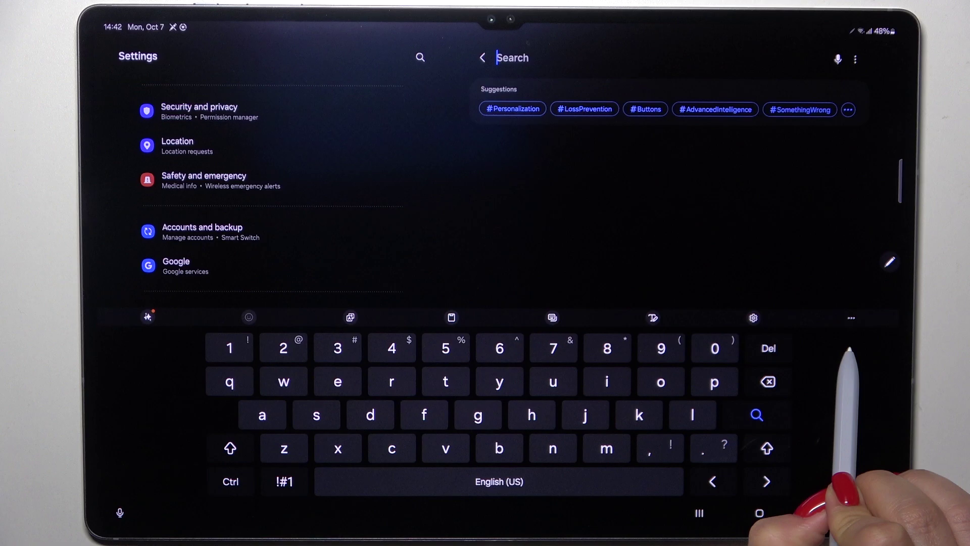
{"action": "left_click", "coordinate": [752, 317]}
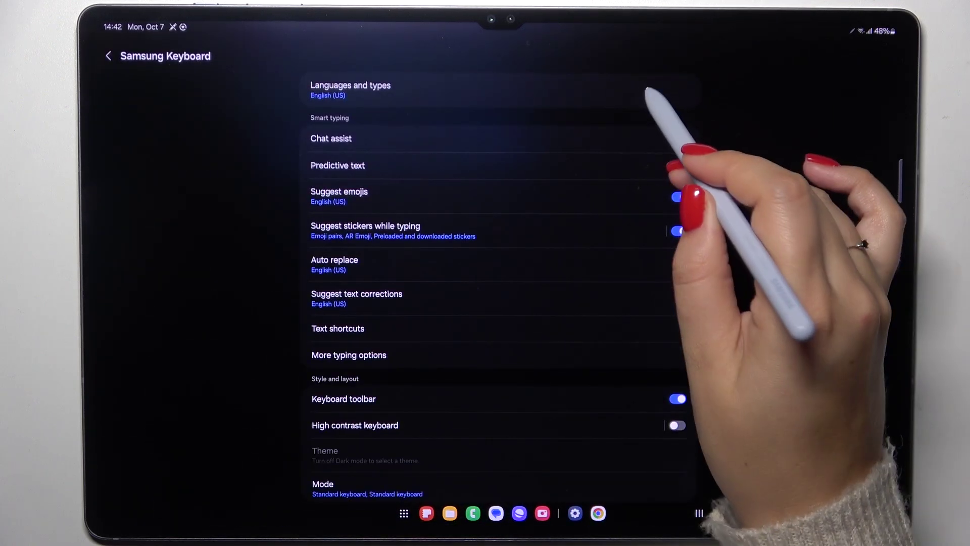
{"action": "left_click", "coordinate": [649, 93]}
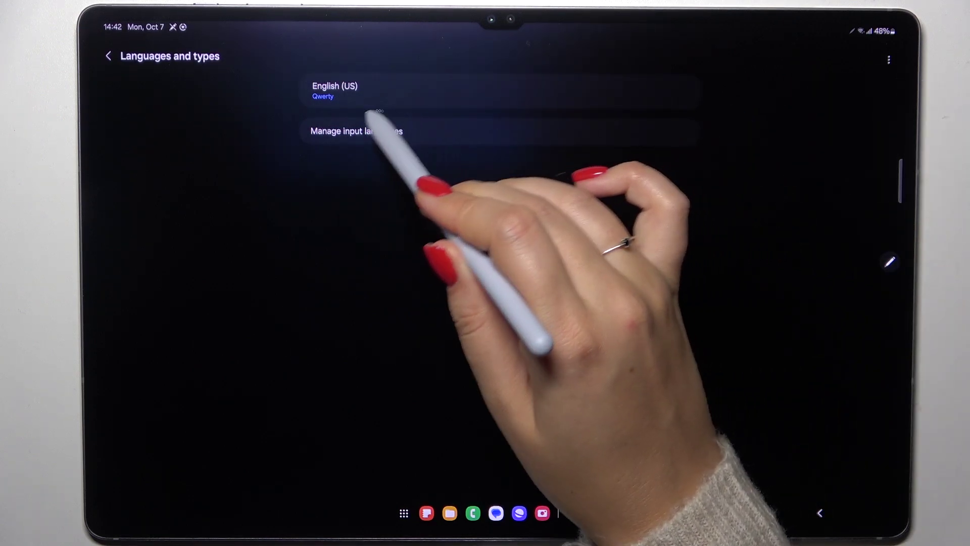
{"action": "left_click_drag", "start_coordinate": [401, 136], "coordinate": [402, 242]}
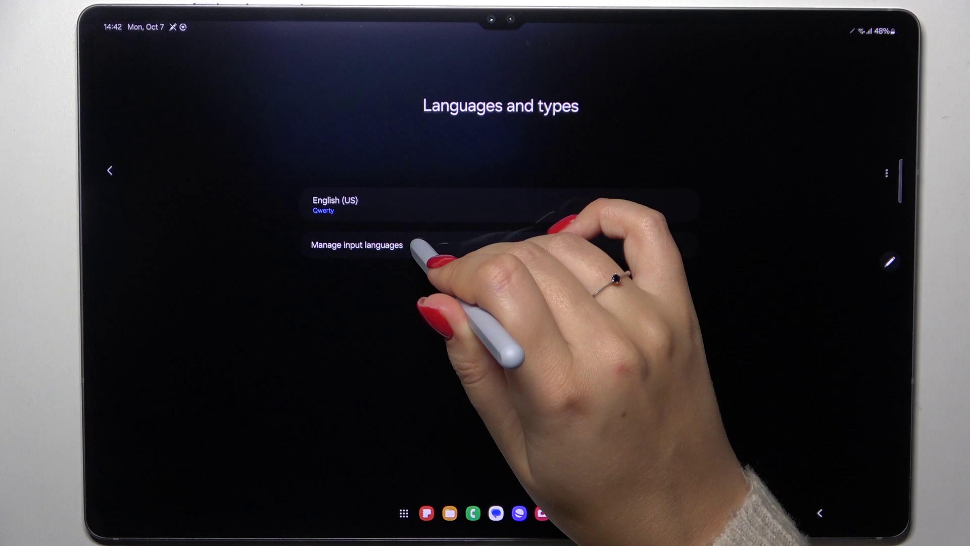
Open Manage input languages and scroll through the available languages.
{"action": "left_click", "coordinate": [412, 240]}
{"action": "scroll", "coordinate": [576, 228], "scroll_direction": "down", "scroll_amount": 15}
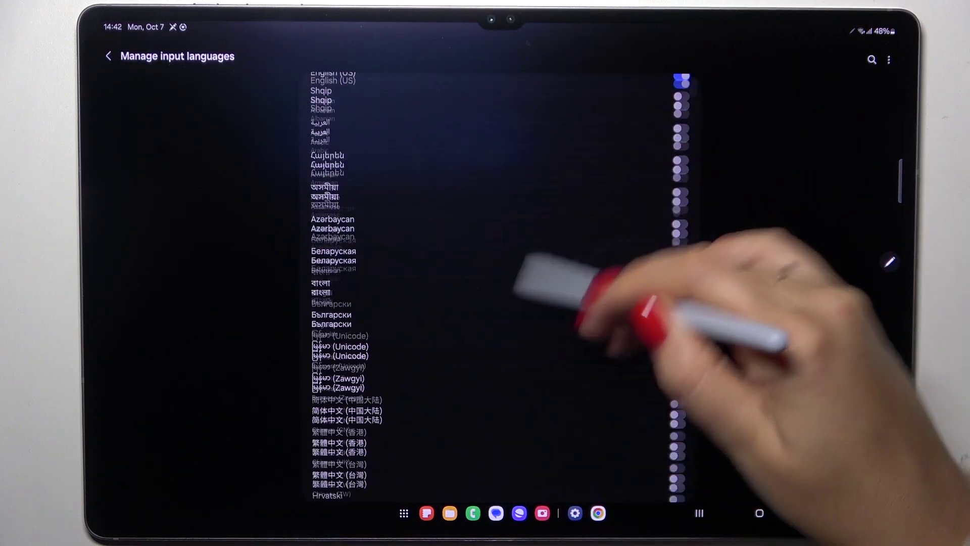
{"action": "mouse_move", "coordinate": [651, 76]}
{"action": "left_mouse_down"}
{"action": "mouse_move", "coordinate": [691, 269]}
{"action": "mouse_move", "coordinate": [693, 86]}
{"action": "left_mouse_up"}
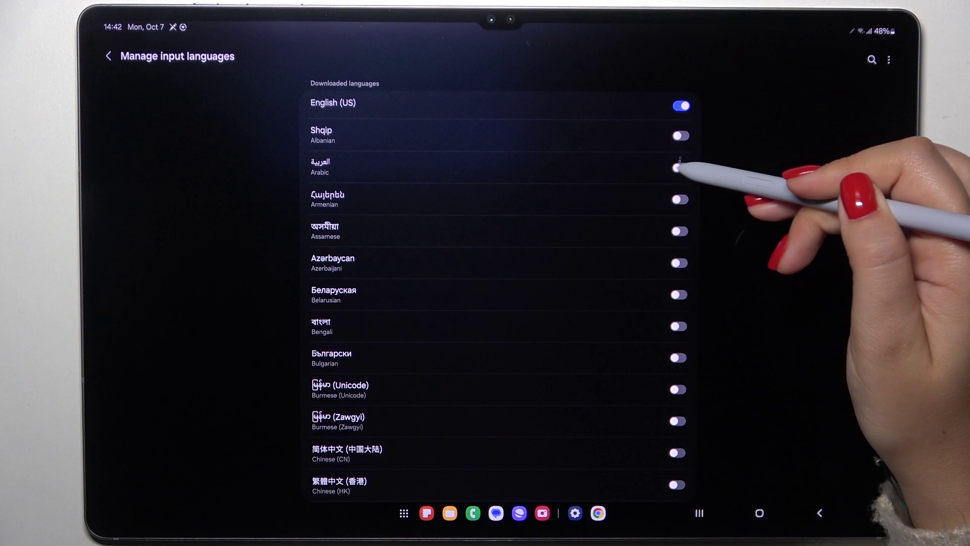
{"action": "left_click_drag", "start_coordinate": [693, 86], "coordinate": [693, 114]}
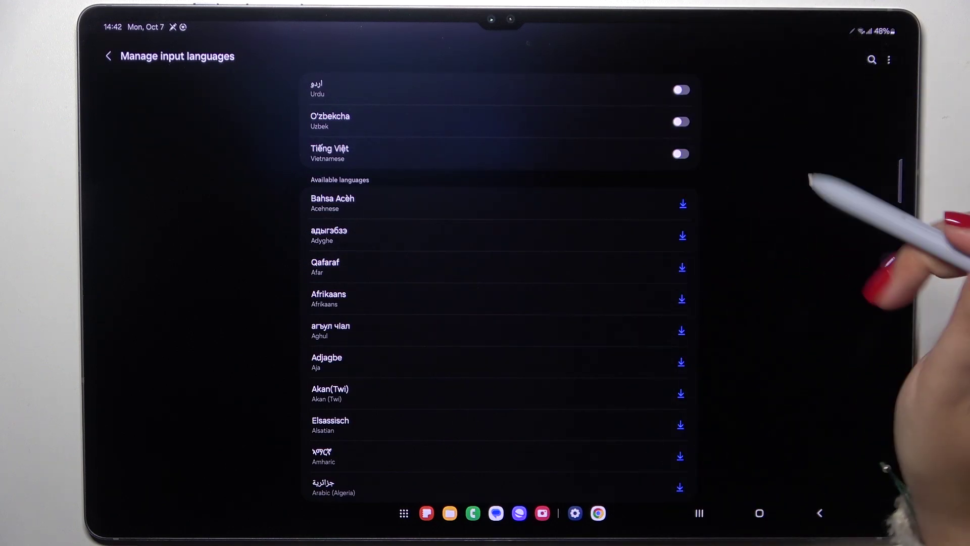
{"action": "scroll", "coordinate": [645, 318], "scroll_direction": "down", "scroll_amount": 10}
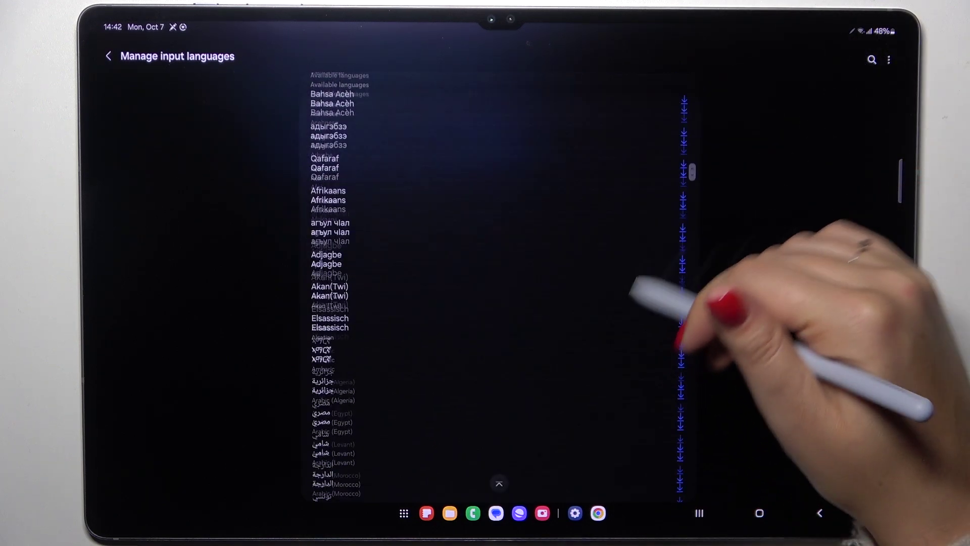
{"action": "scroll", "coordinate": [592, 280], "scroll_direction": "up", "scroll_amount": 10}
{"action": "scroll", "coordinate": [558, 356], "scroll_direction": "down", "scroll_amount": 15}
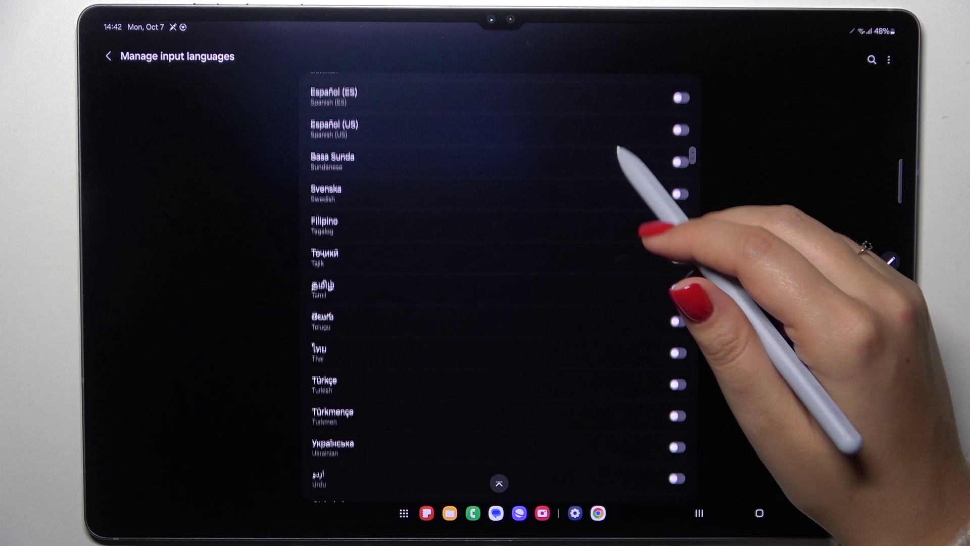
{"action": "scroll", "coordinate": [584, 394], "scroll_direction": "up", "scroll_amount": 5}
{"action": "scroll", "coordinate": [607, 304], "scroll_direction": "up", "scroll_amount": 10}
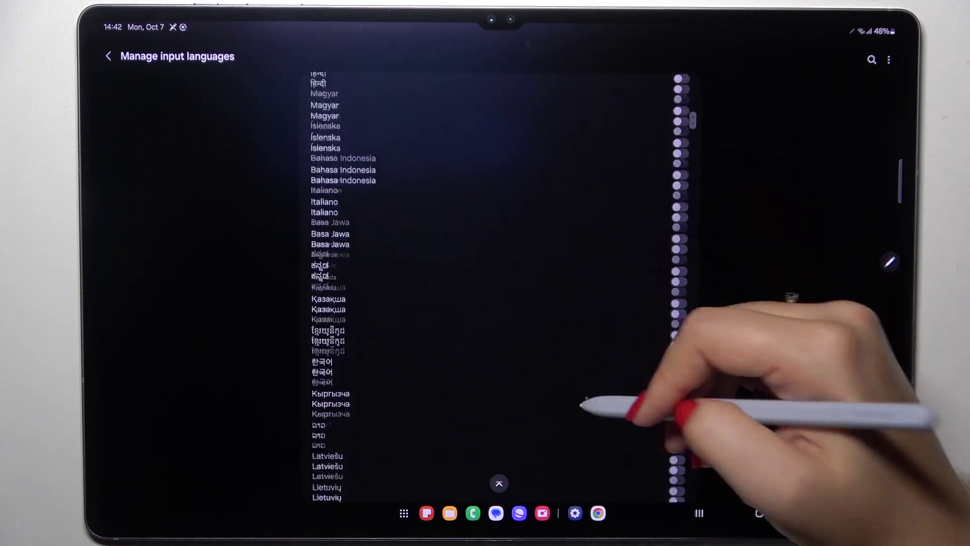
{"action": "scroll", "coordinate": [613, 251], "scroll_direction": "up", "scroll_amount": 5}
{"action": "scroll", "coordinate": [585, 309], "scroll_direction": "up", "scroll_amount": 5}
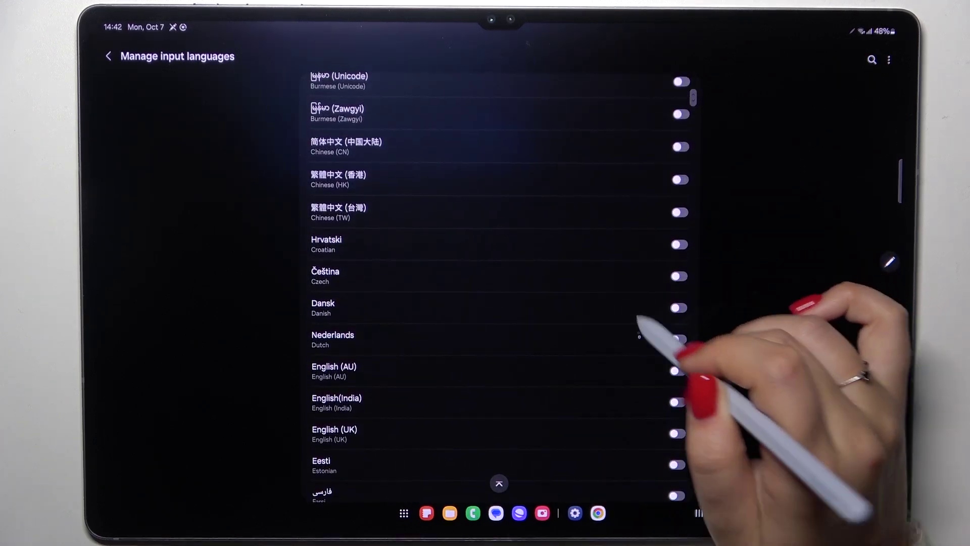
{"action": "scroll", "coordinate": [652, 364], "scroll_direction": "up", "scroll_amount": 5}
{"action": "scroll", "coordinate": [645, 341], "scroll_direction": "up", "scroll_amount": 5}
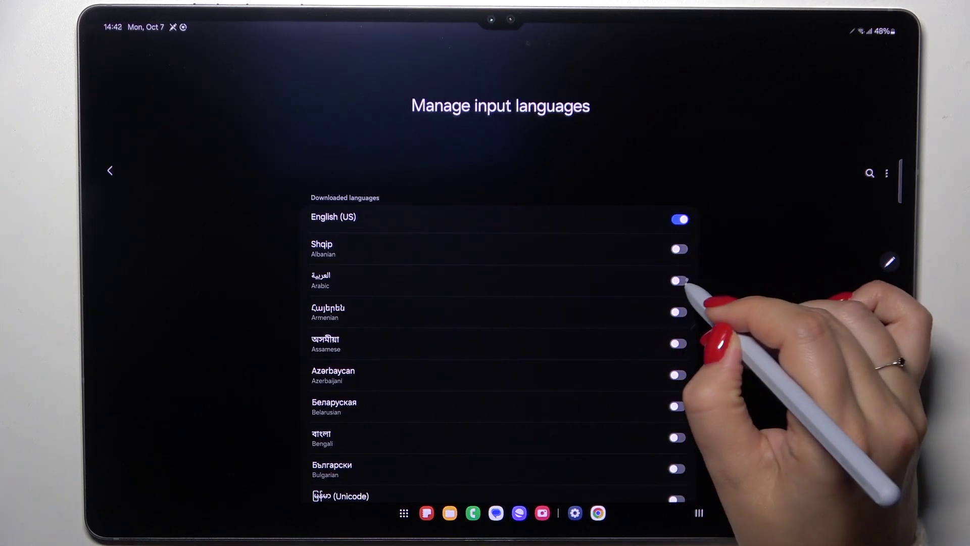
Switch on Arabic and return to Languages and types.
{"action": "left_click", "coordinate": [679, 281]}
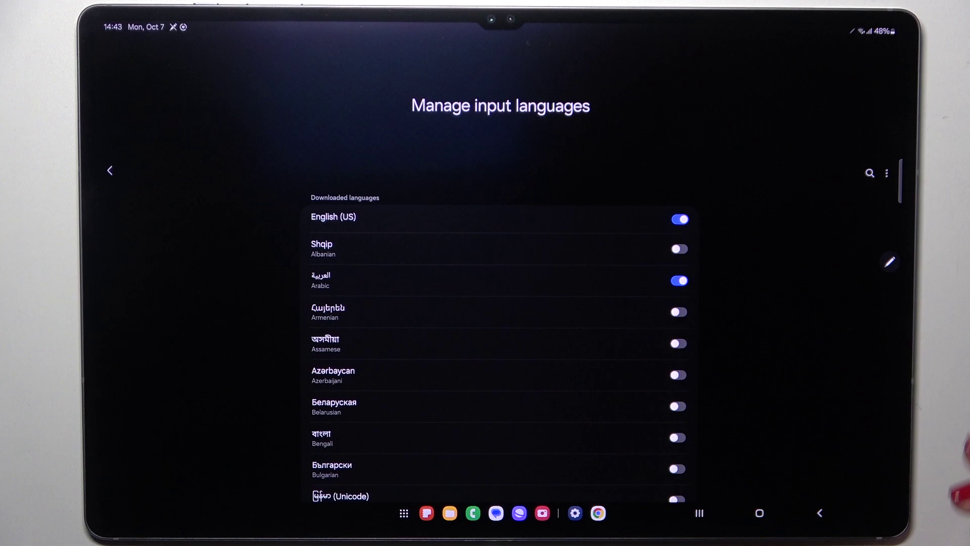
{"action": "left_click", "coordinate": [820, 513]}
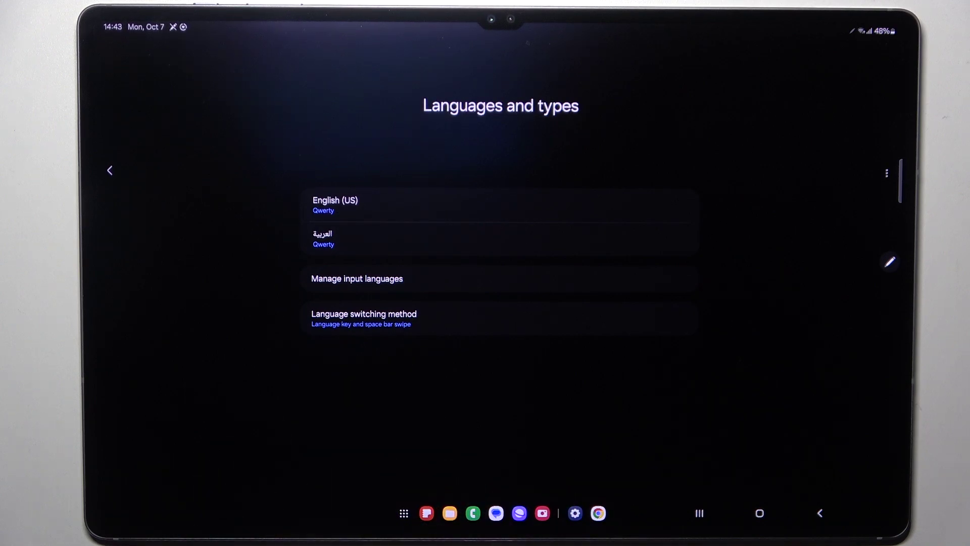
Keep 'Language key and space bar swipe' as the language switching method.
{"action": "left_click", "coordinate": [418, 315]}
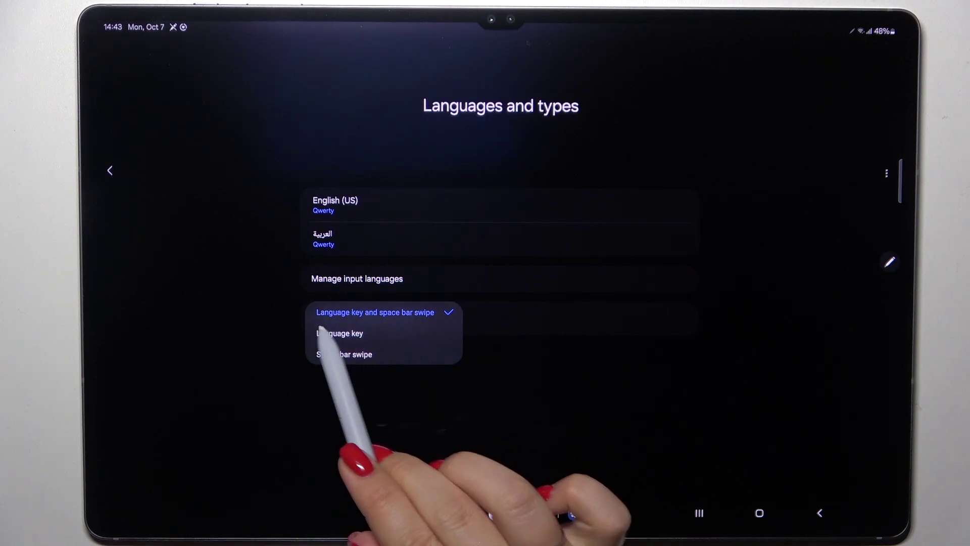
{"action": "left_click", "coordinate": [732, 401]}
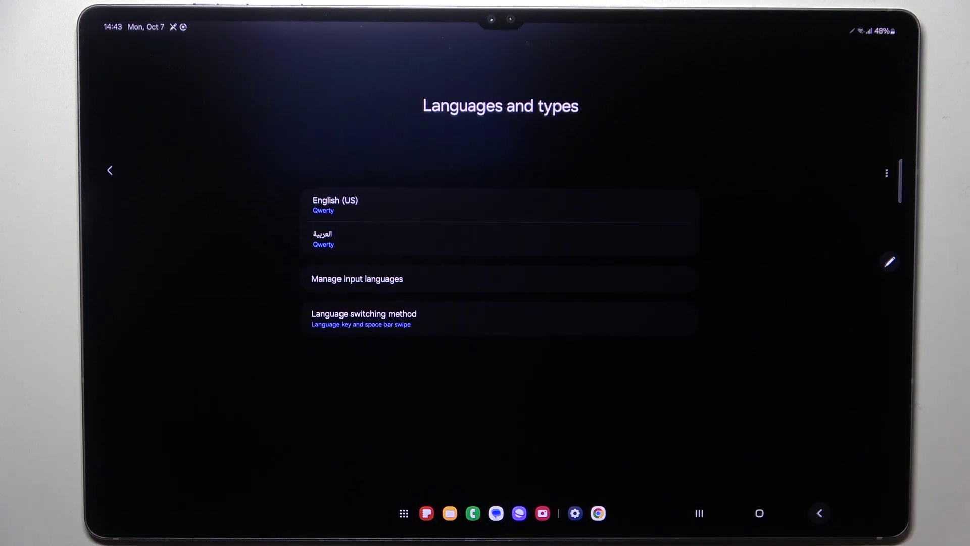
{"action": "left_click", "coordinate": [819, 513]}
Switch the keyboard to Arabic by space-bar swipe and globe key, ending on English (US).
{"action": "left_click", "coordinate": [820, 513]}
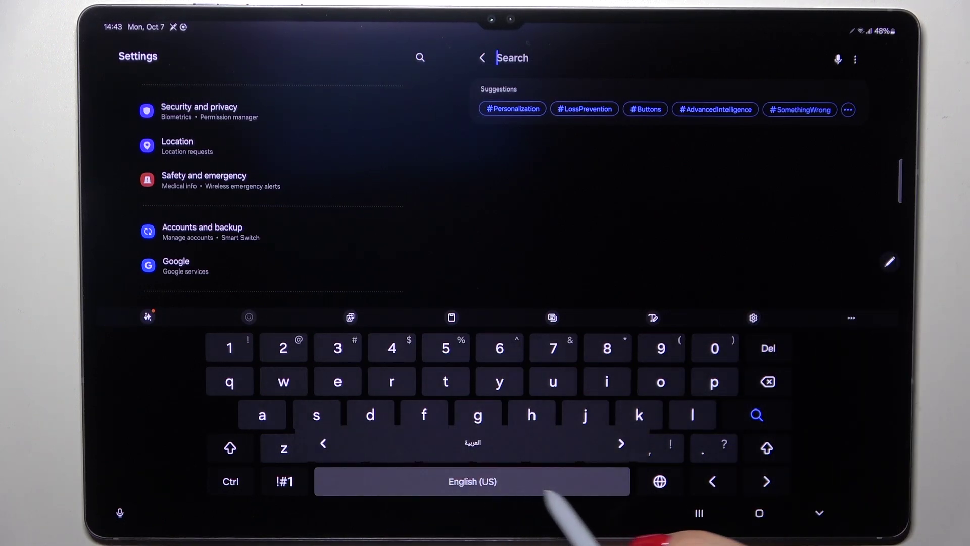
{"action": "left_click_drag", "start_coordinate": [546, 493], "coordinate": [485, 489]}
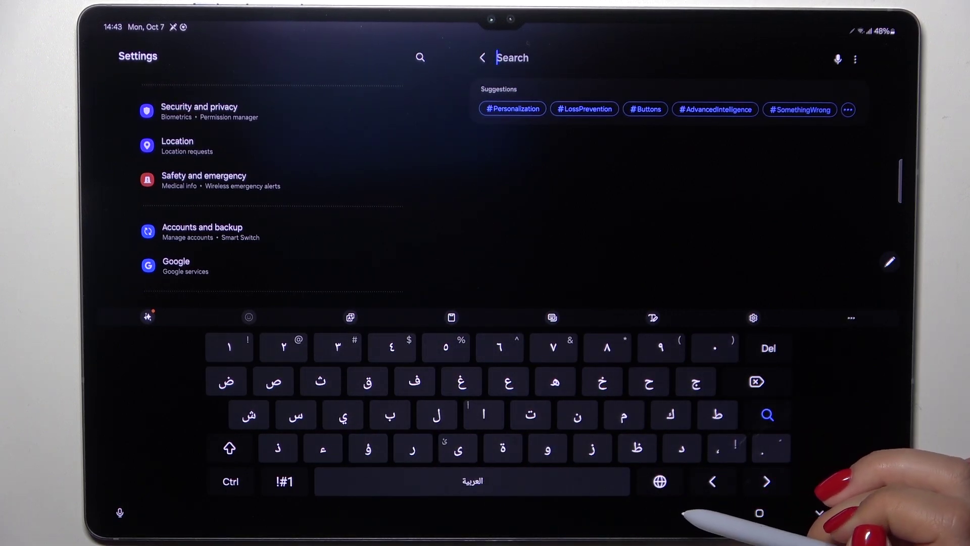
{"action": "left_click", "coordinate": [660, 482]}
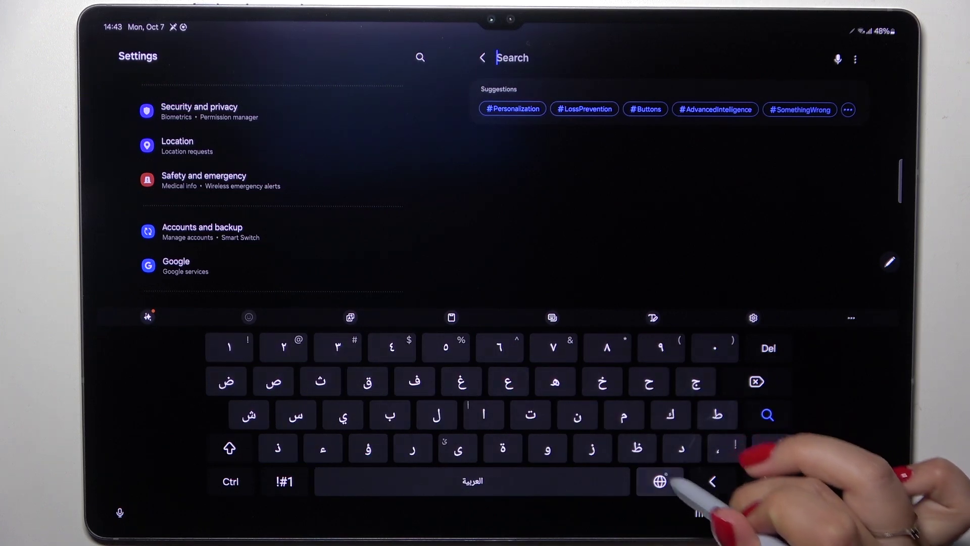
{"action": "left_click", "coordinate": [659, 481]}
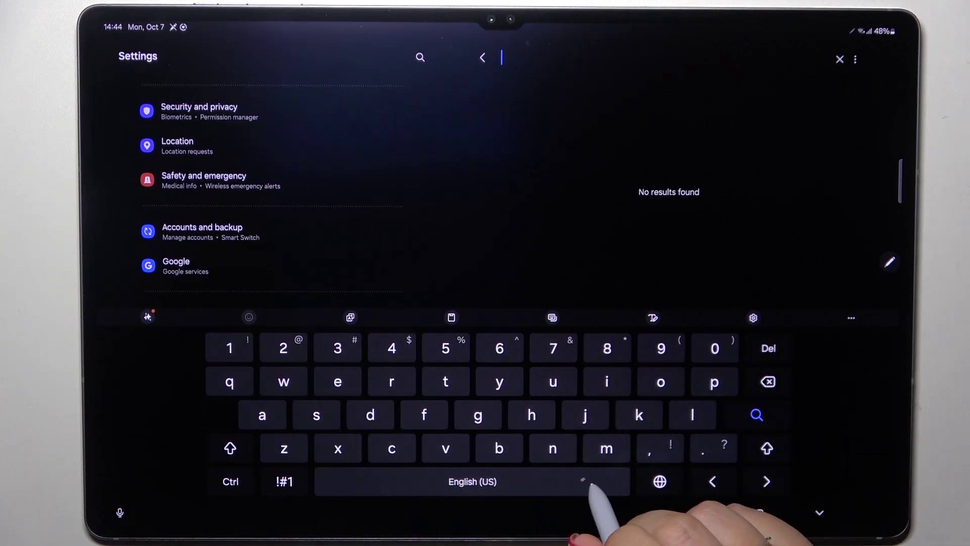
{"action": "mouse_move", "coordinate": [590, 486]}
{"action": "left_mouse_down"}
{"action": "mouse_move", "coordinate": [390, 489]}
{"action": "mouse_move", "coordinate": [630, 485]}
{"action": "left_mouse_up"}
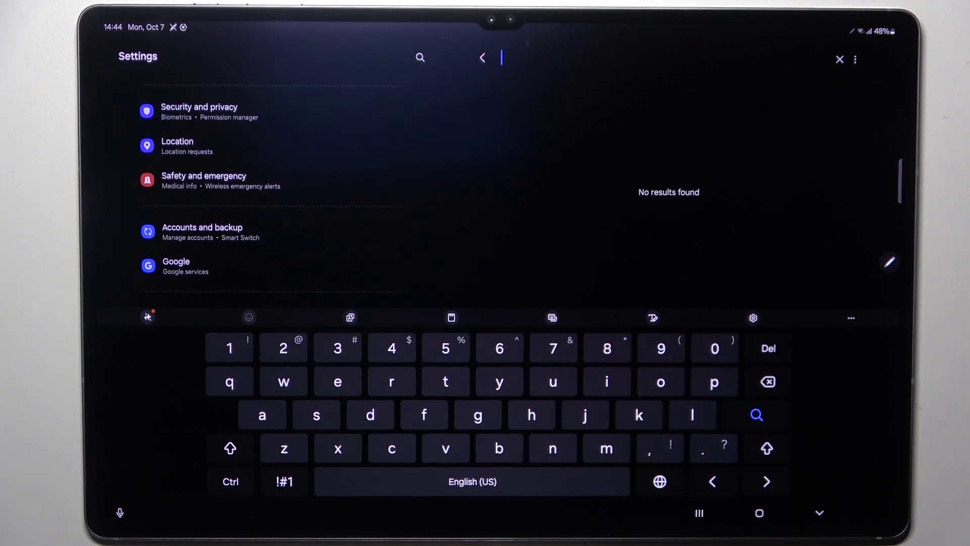
Turn off Arabic in Manage input languages, leaving only English (US) Qwerty.
{"action": "left_click", "coordinate": [753, 318]}
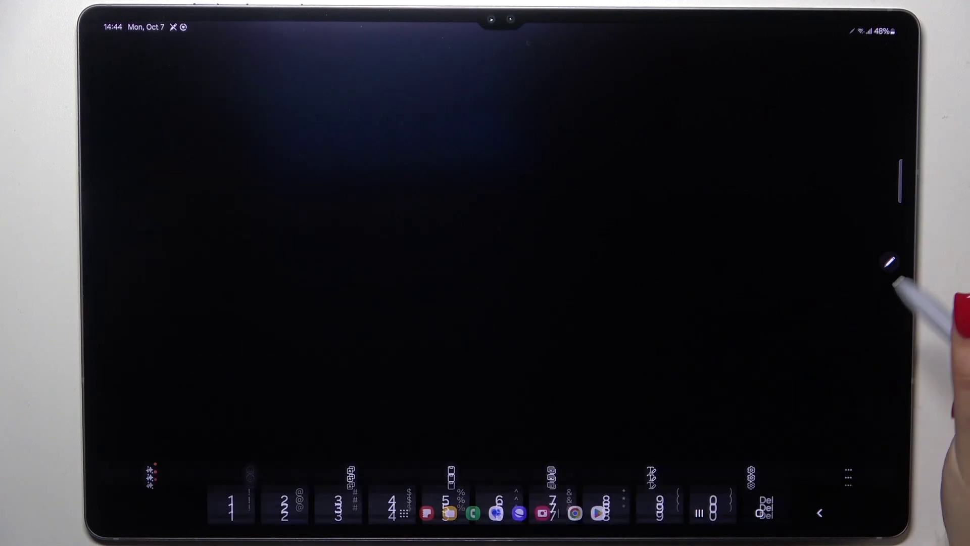
{"action": "left_click", "coordinate": [508, 94]}
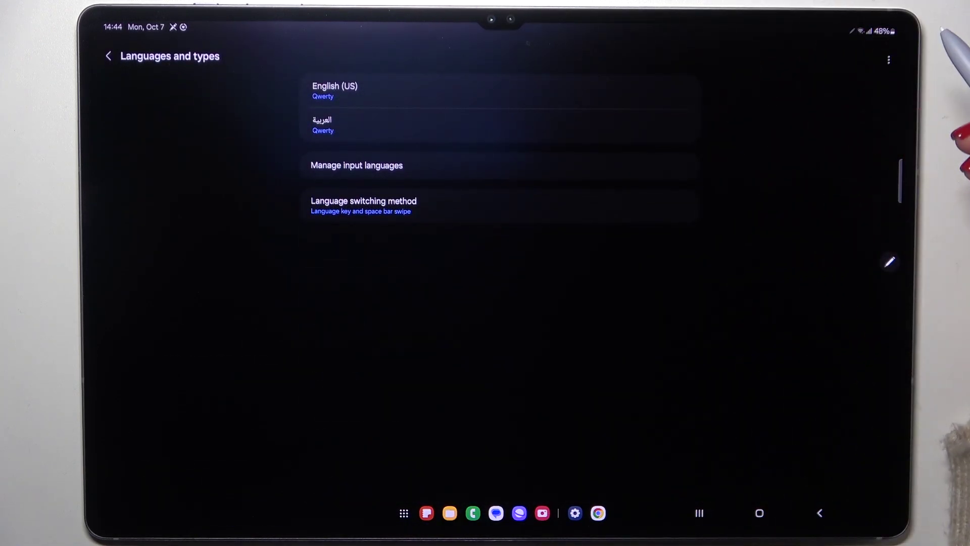
{"action": "left_click", "coordinate": [493, 166]}
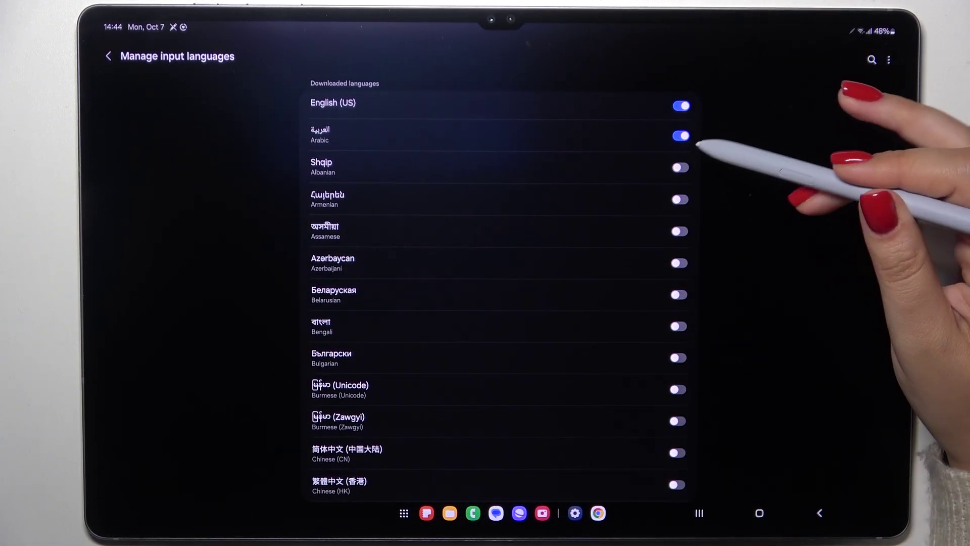
{"action": "left_click", "coordinate": [682, 136]}
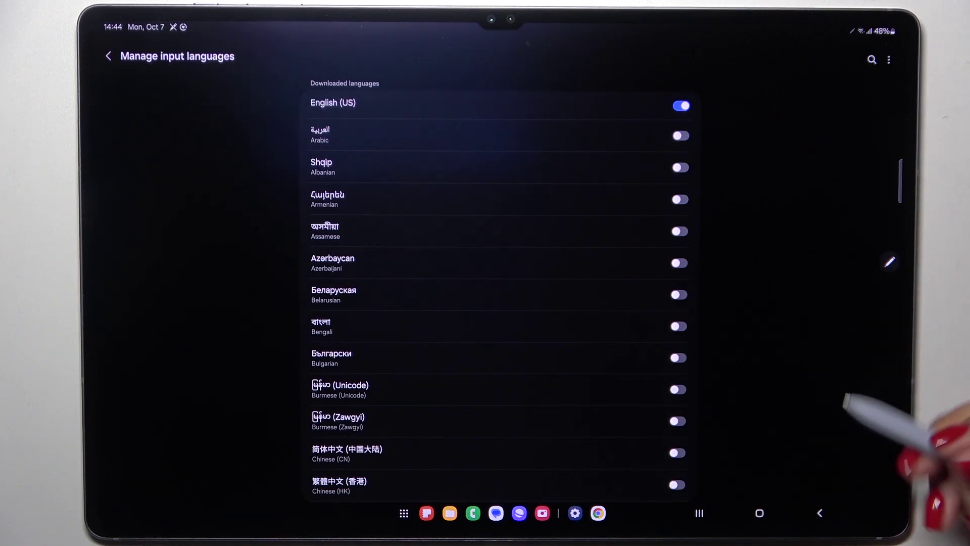
{"action": "left_click", "coordinate": [819, 513]}
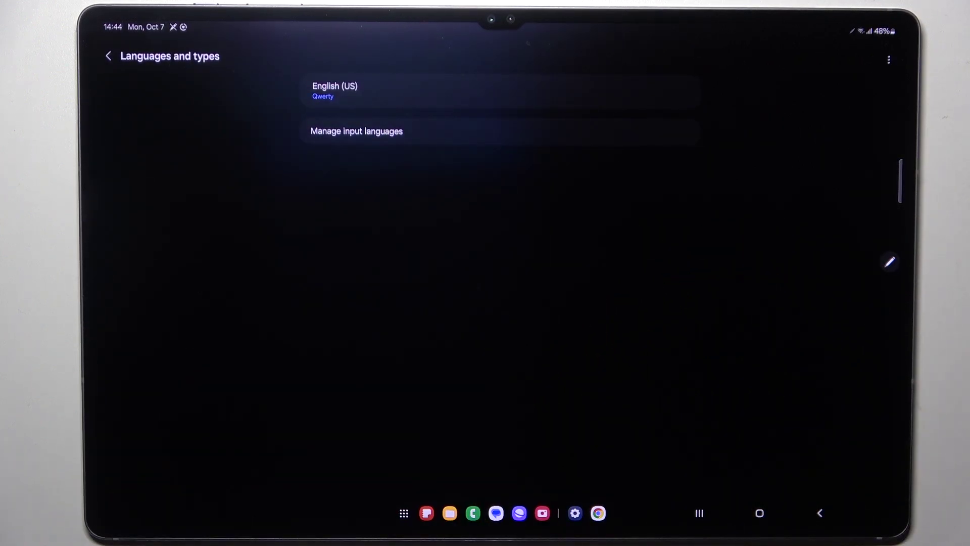
Go to the Android home screen with the Home button.
{"action": "left_click", "coordinate": [759, 512]}
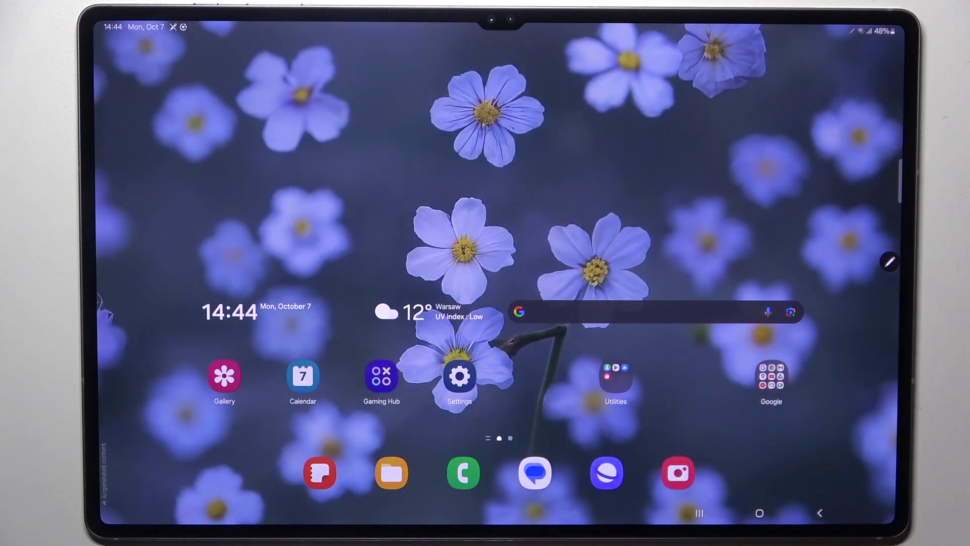